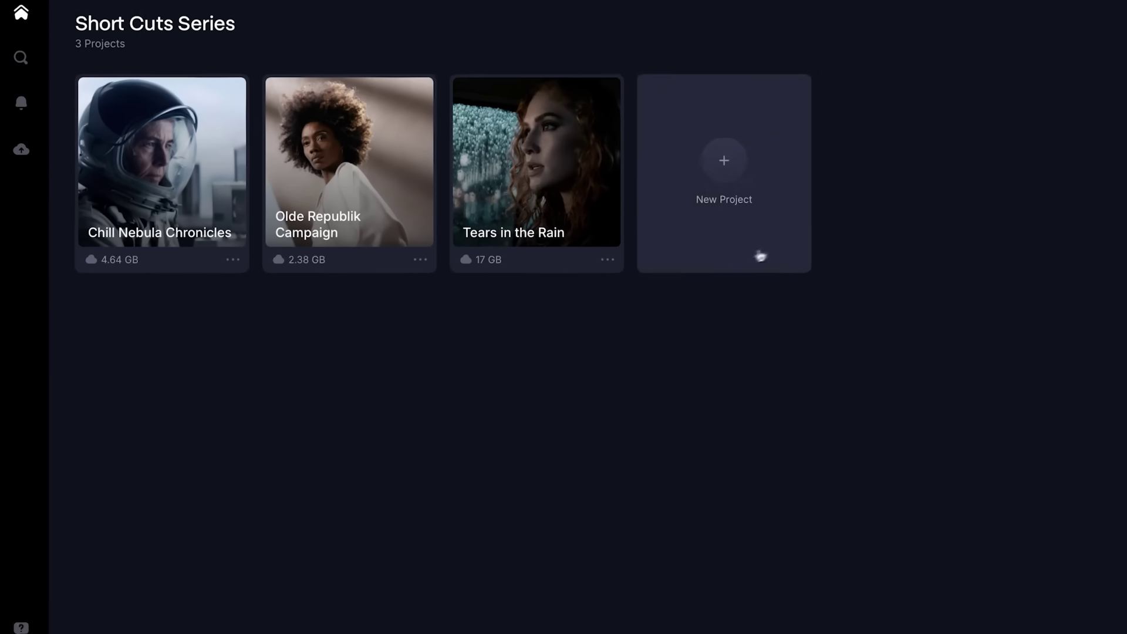
# Create a new project from the Prop Inventory template
pyautogui.click(652, 202)
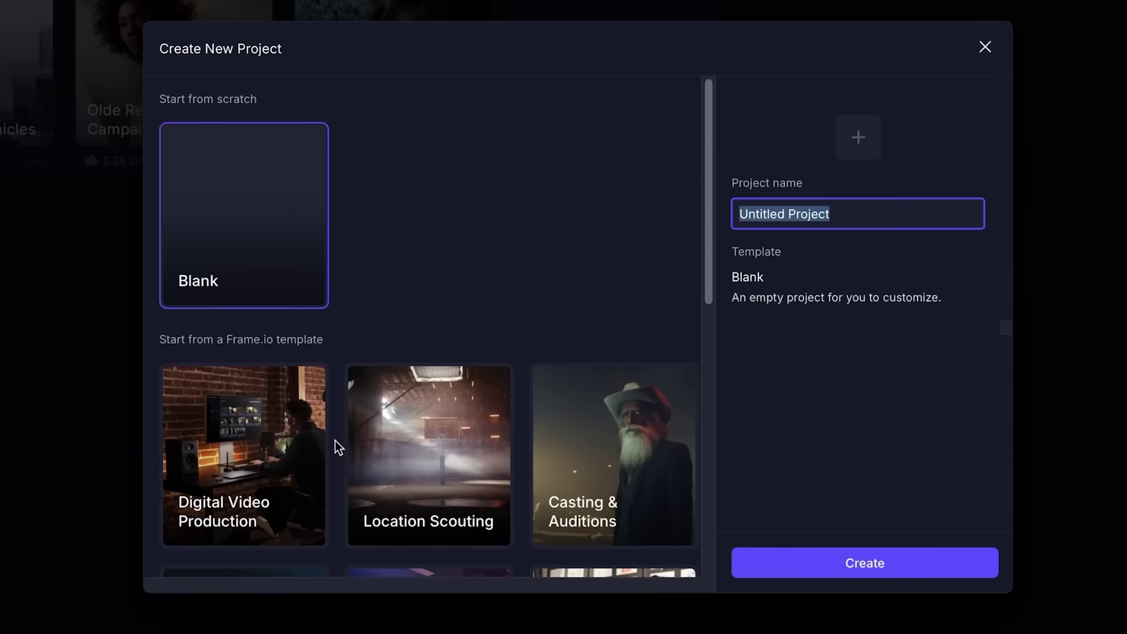
pyautogui.scroll(-3, 334, 442)
pyautogui.click(268, 436)
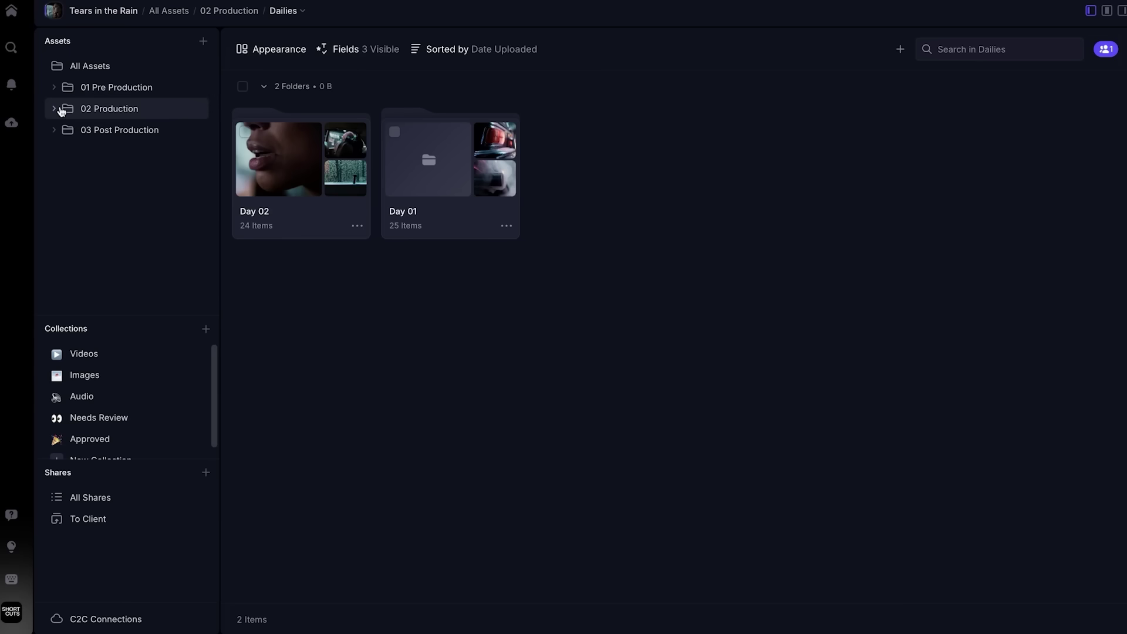
# Open 02 Production > Dailies > Day 01 and view clip V1-0008 in the side viewer
pyautogui.click(55, 108)
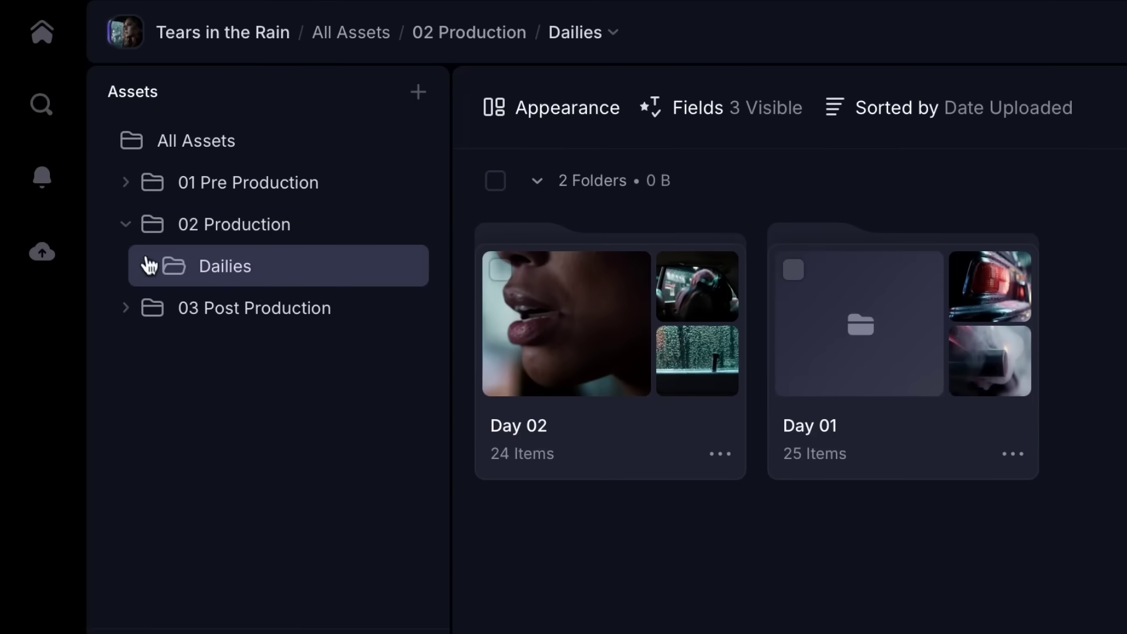
pyautogui.click(148, 265)
pyautogui.click(244, 312)
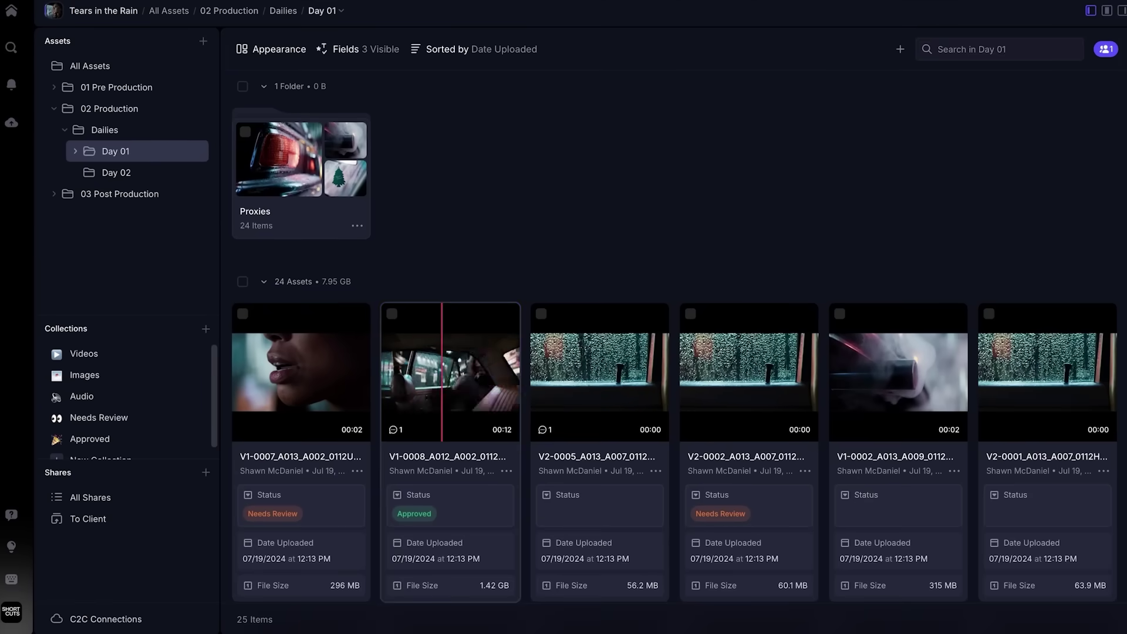
pyautogui.click(432, 388)
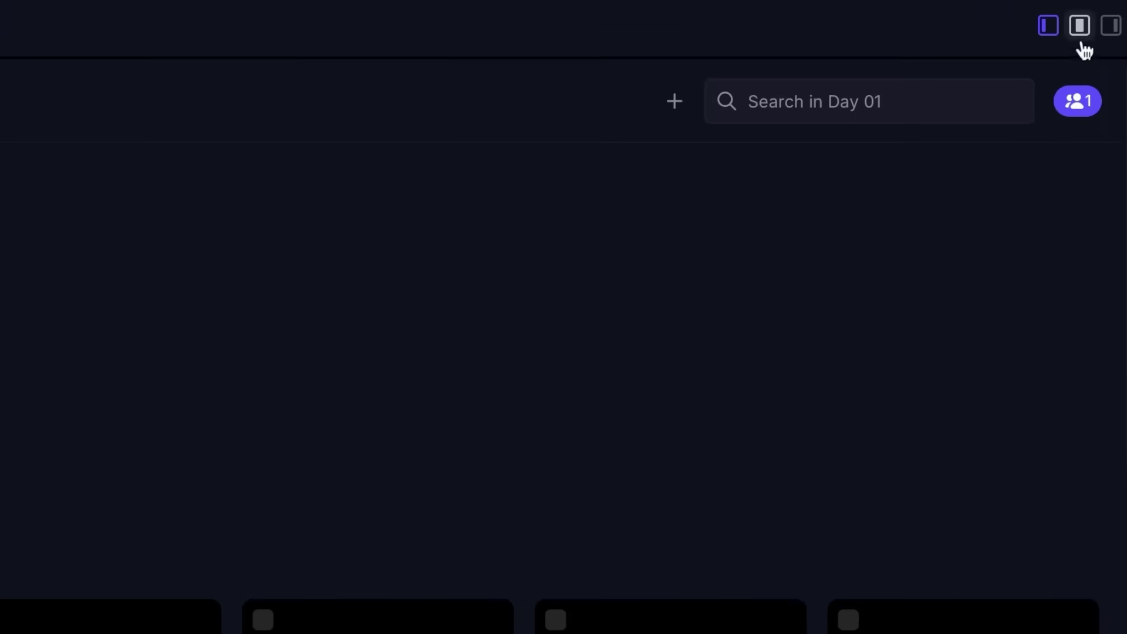
pyautogui.click(1106, 10)
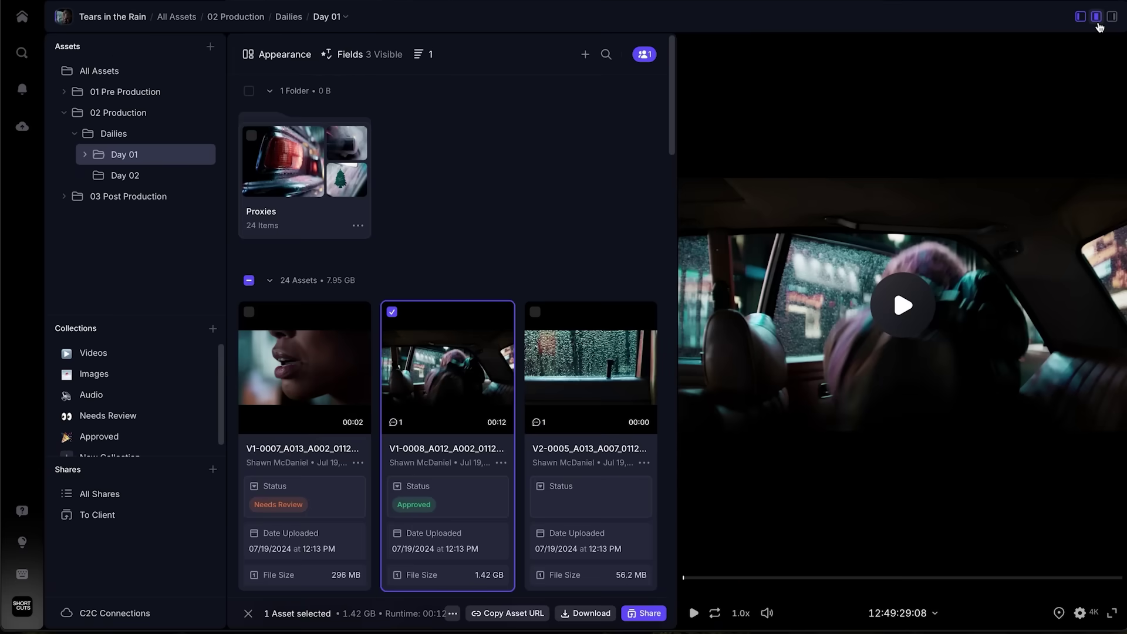
# Show the comments panel, play the car-interior clip and pause on the commented frame
pyautogui.click(1112, 17)
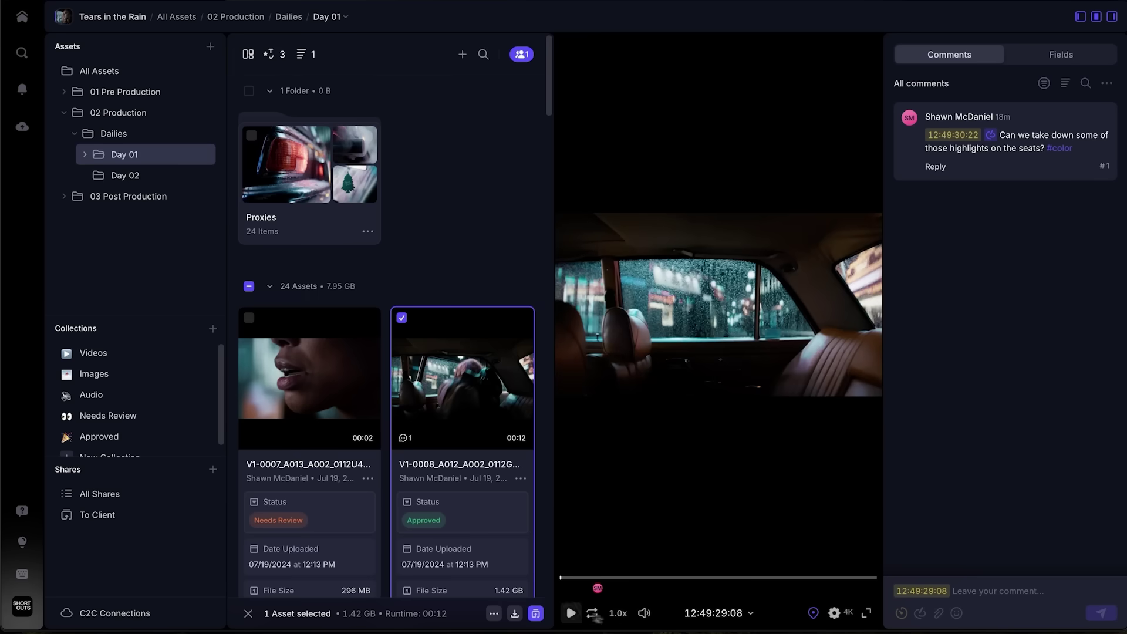
pyautogui.click(571, 614)
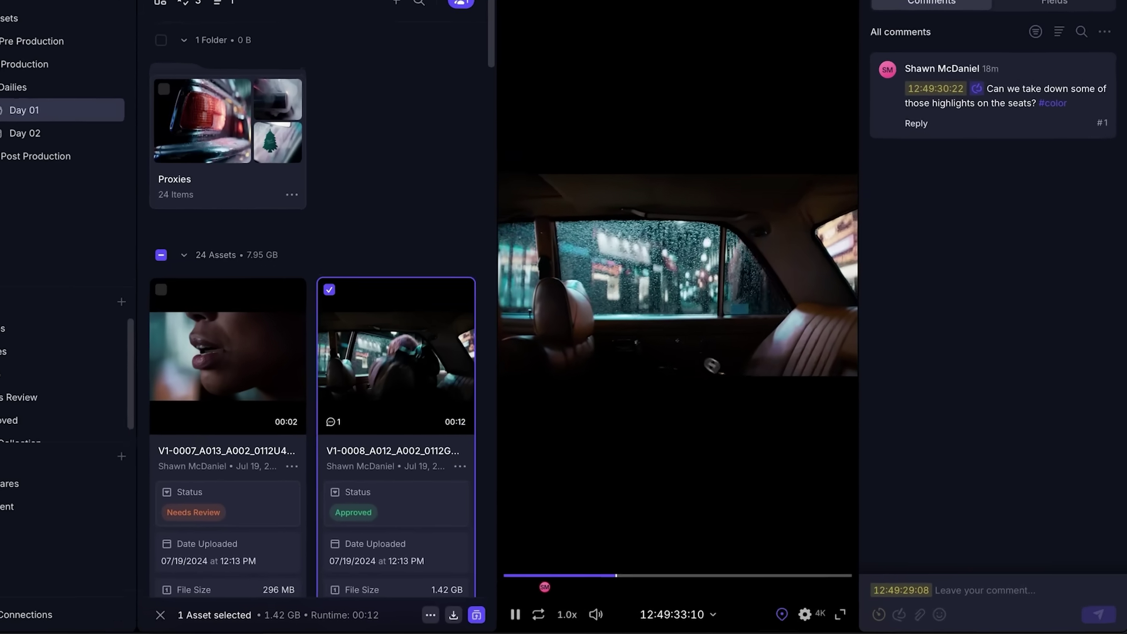
pyautogui.click(618, 292)
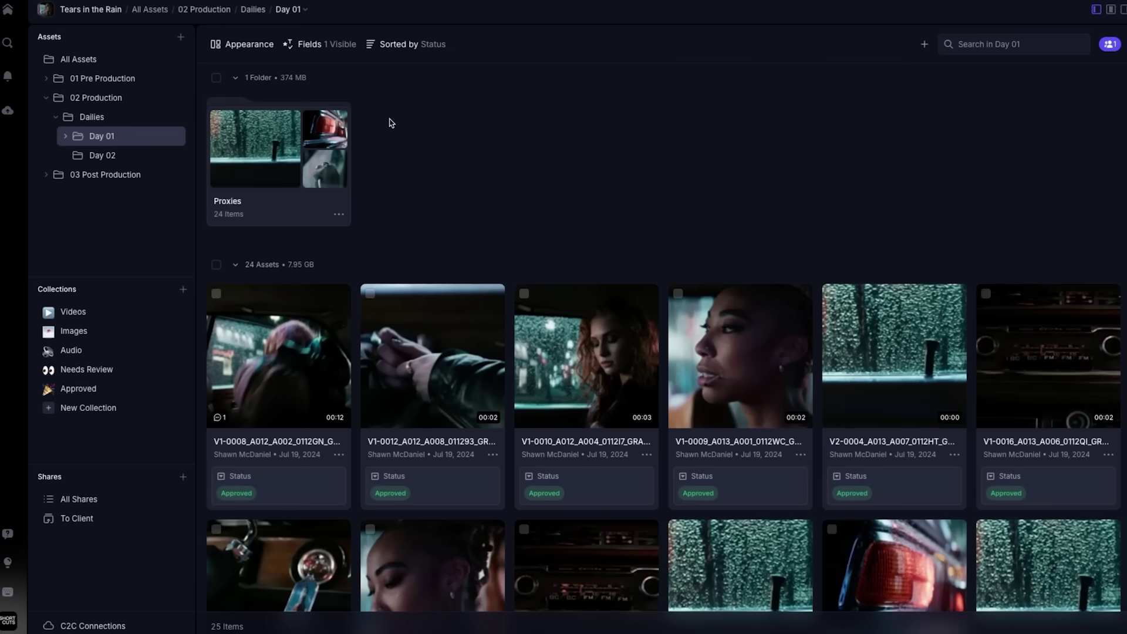
# Show Alpha Channel on the cards and sort by Status with Needs Review first
pyautogui.click(350, 46)
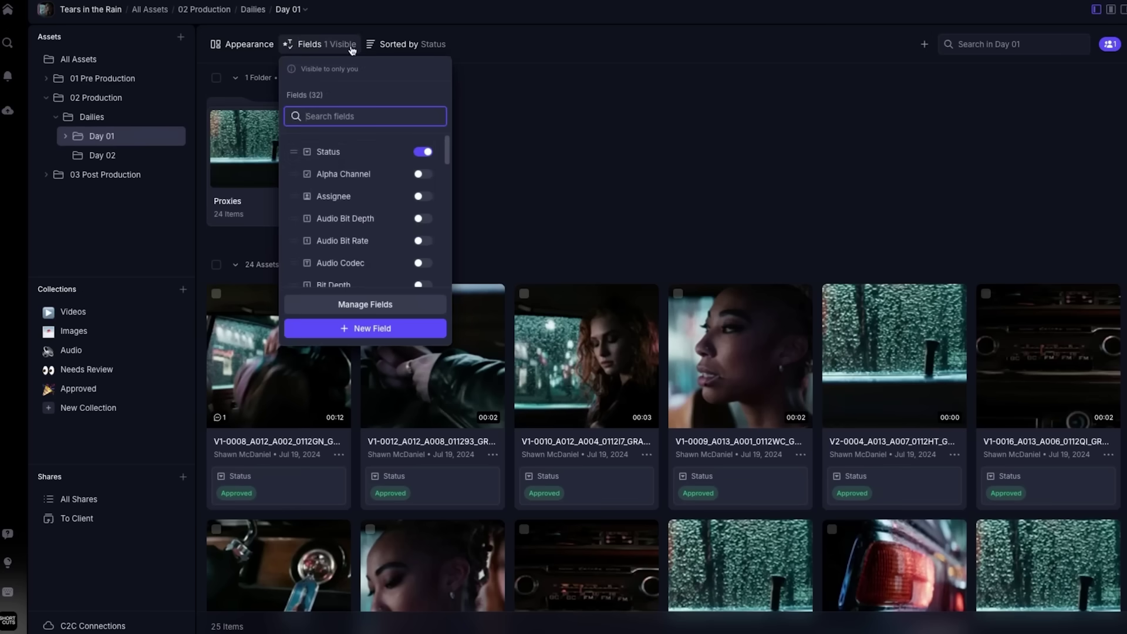
pyautogui.click(422, 175)
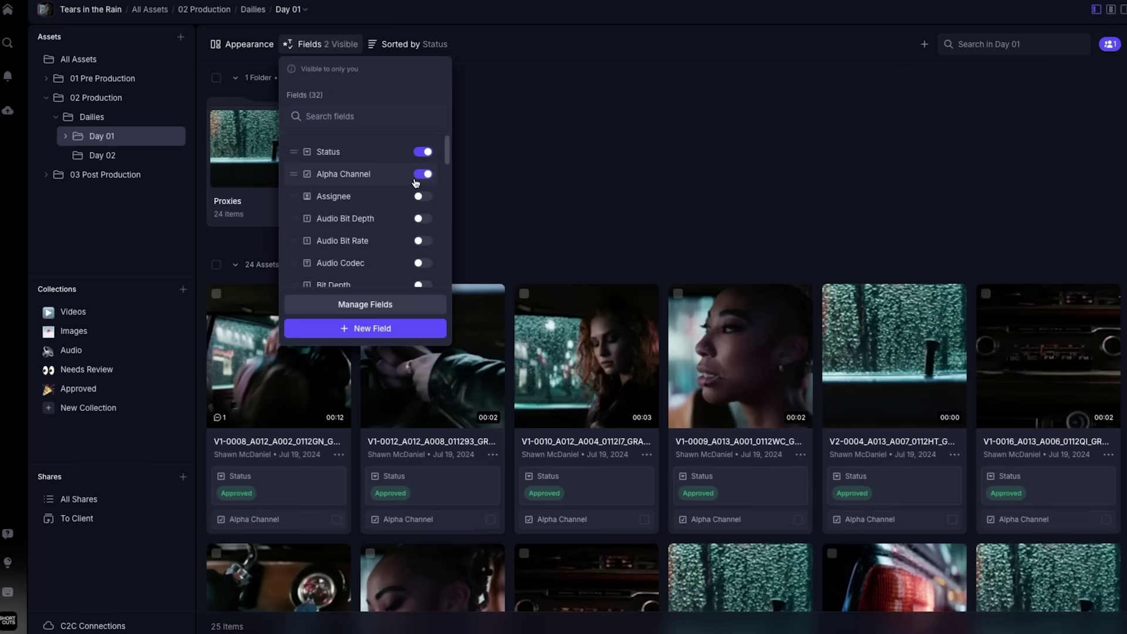
pyautogui.click(409, 47)
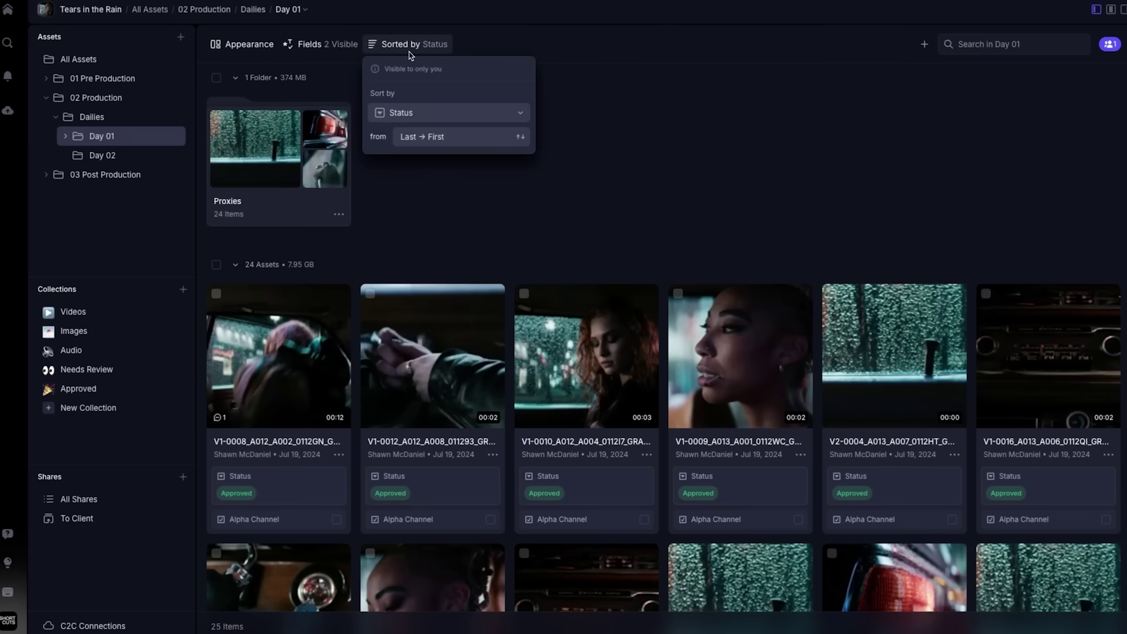
pyautogui.click(446, 115)
pyautogui.click(445, 115)
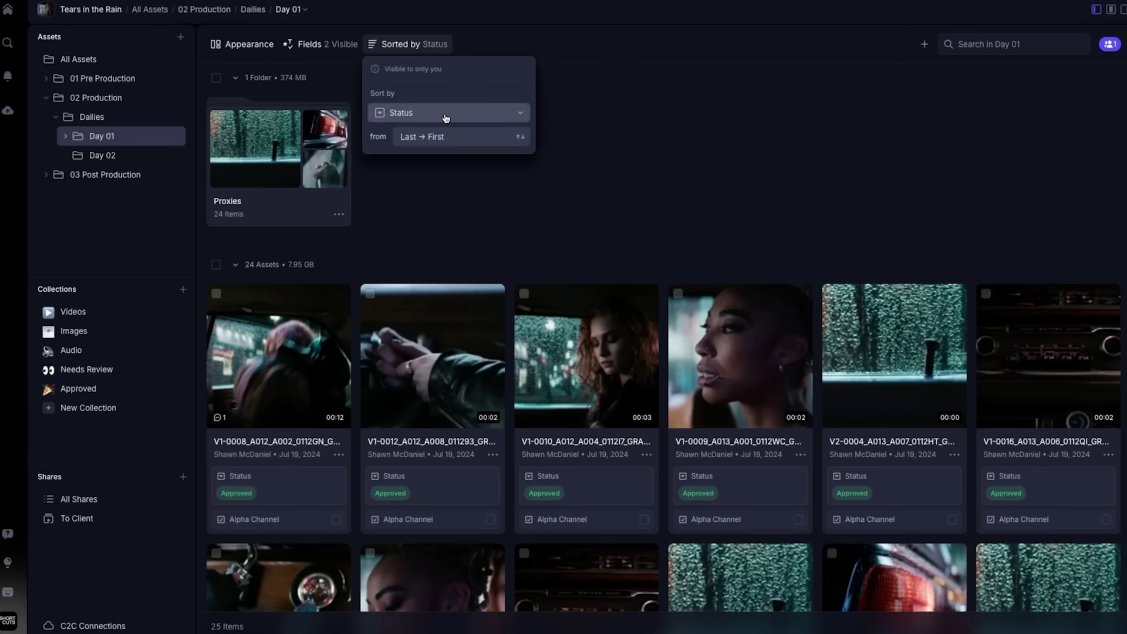
pyautogui.click(453, 139)
# Add a multiple-select 'Clients' field with a Client 1 option
pyautogui.click(330, 46)
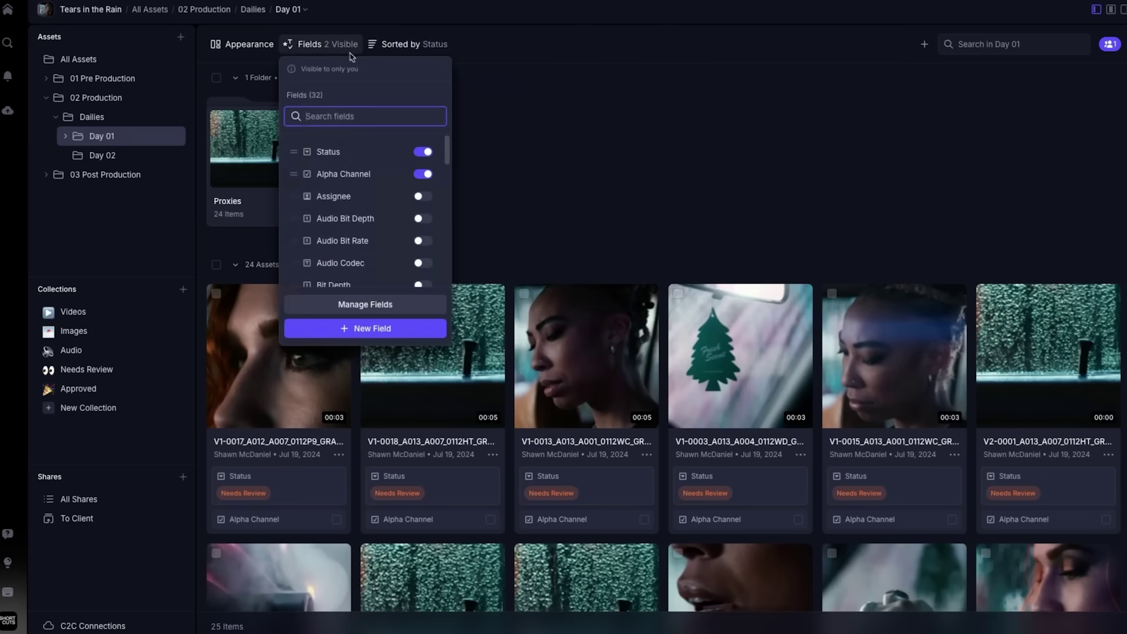
pyautogui.click(391, 328)
pyautogui.write('Clients')
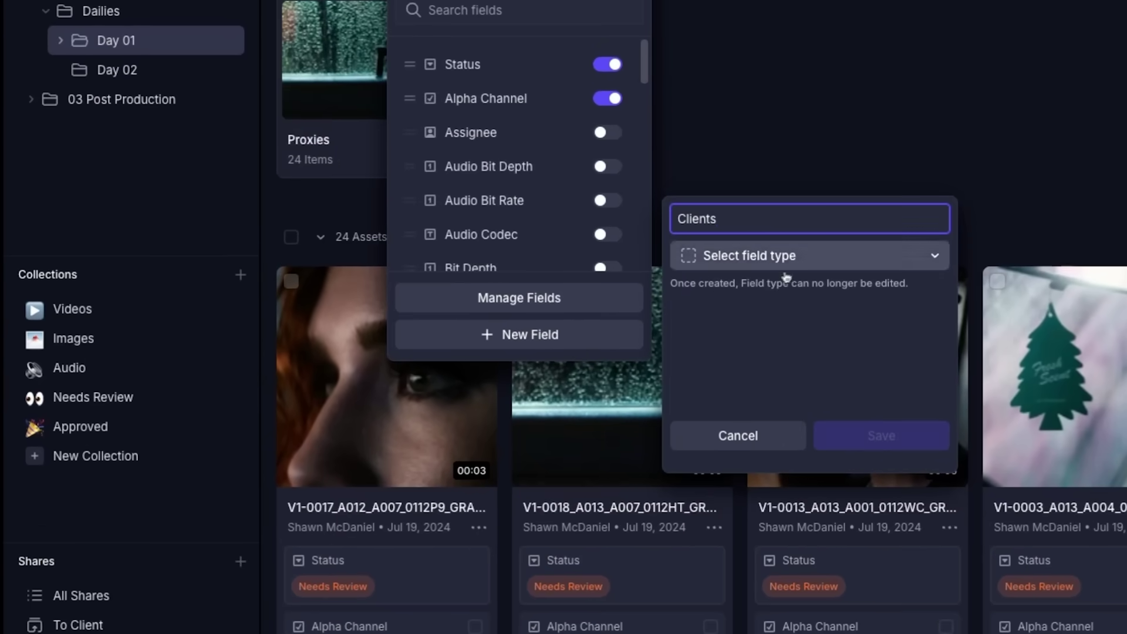
pyautogui.click(787, 257)
pyautogui.click(810, 327)
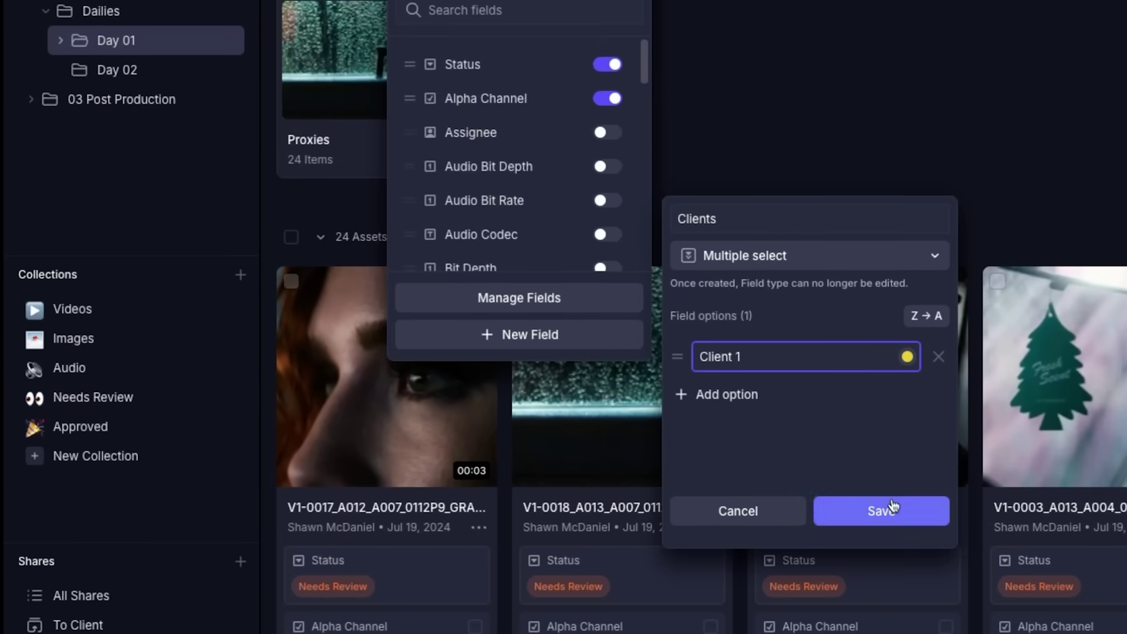
pyautogui.write('Client 1')
pyautogui.click(880, 510)
# Open the Videos collection and check its Fields list and File Type filter
pyautogui.click(161, 406)
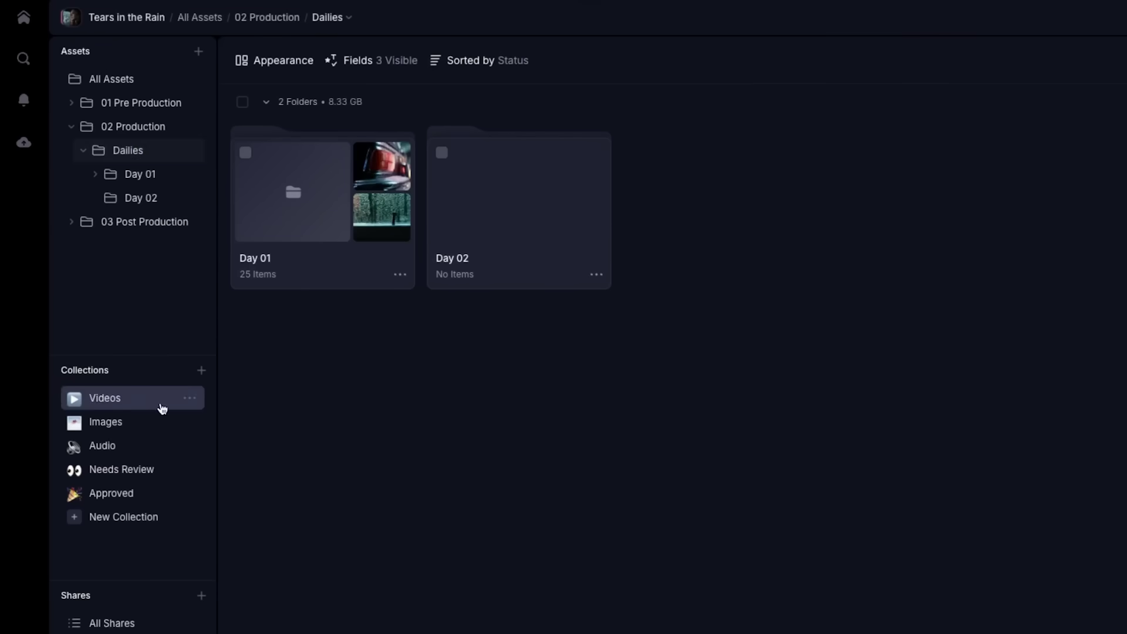
pyautogui.click(444, 283)
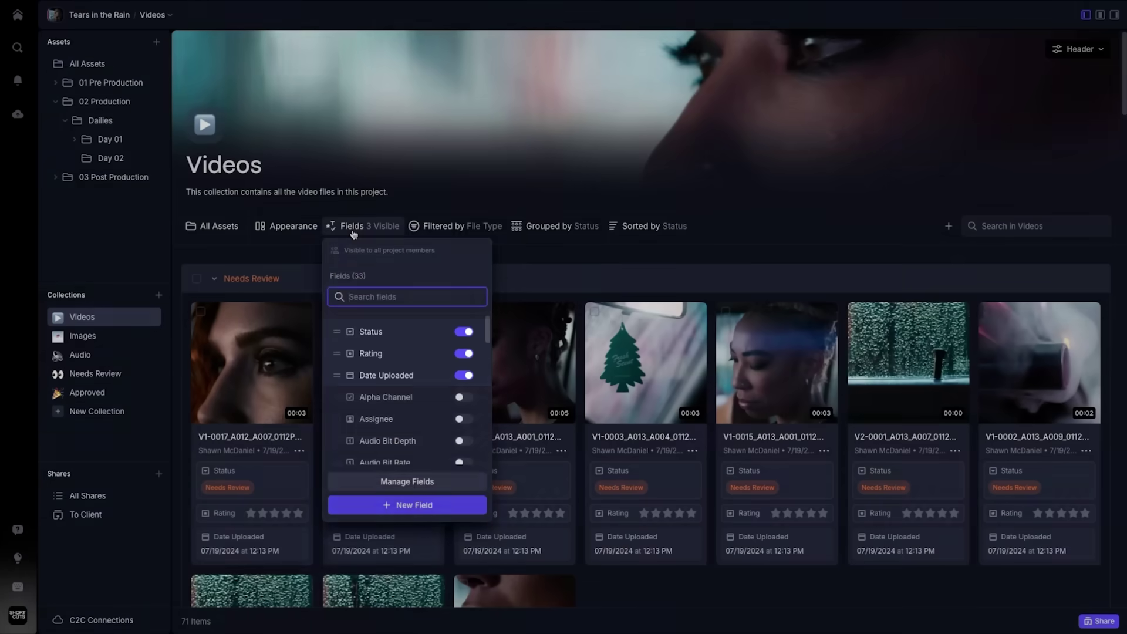
pyautogui.click(353, 231)
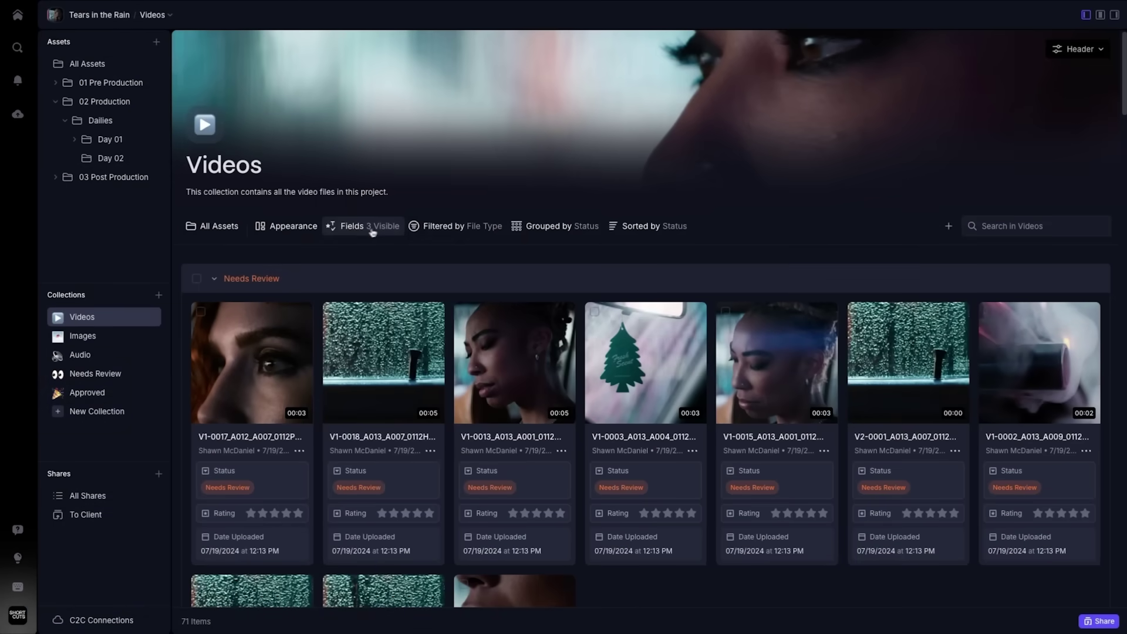
pyautogui.click(432, 226)
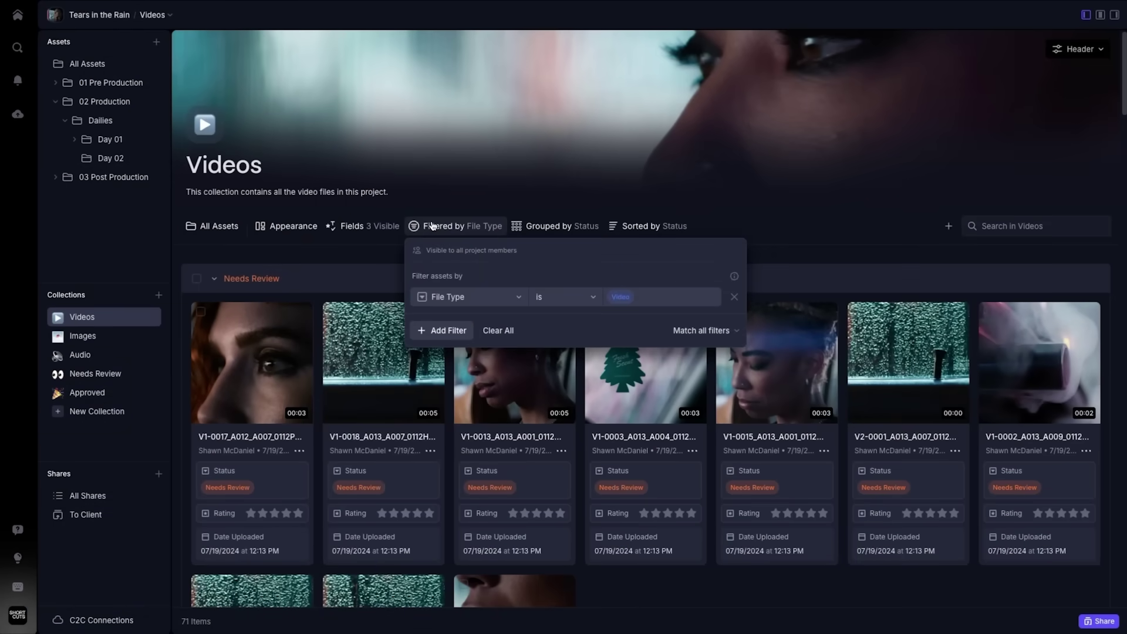
pyautogui.click(432, 226)
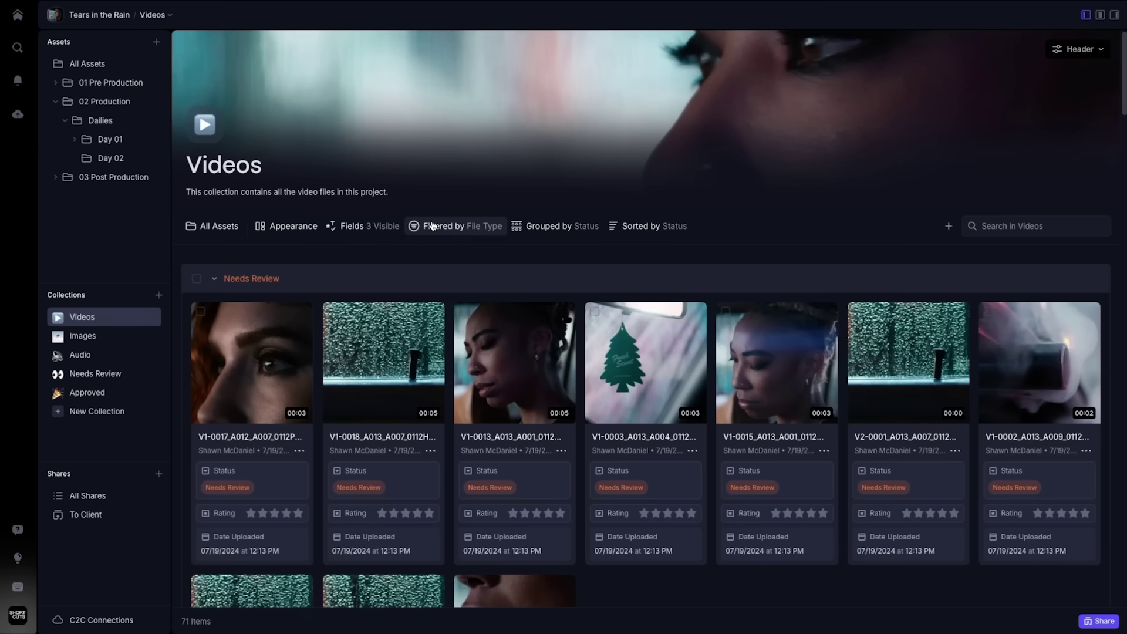
# Share the Videos collection and bring up the share's Header options
pyautogui.click(1099, 622)
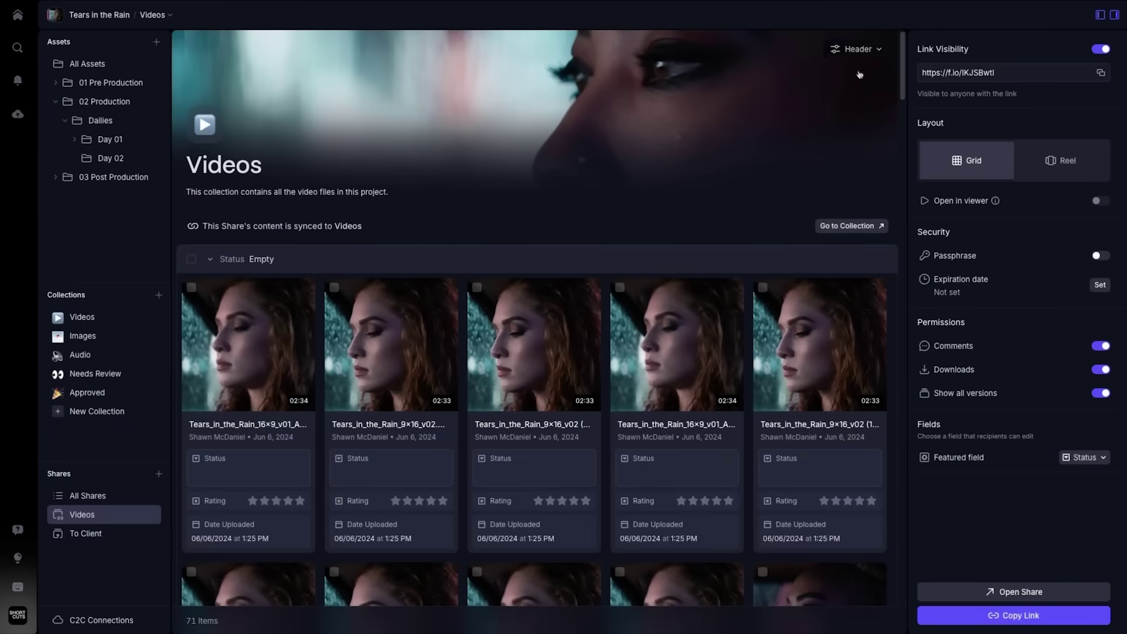
pyautogui.click(856, 51)
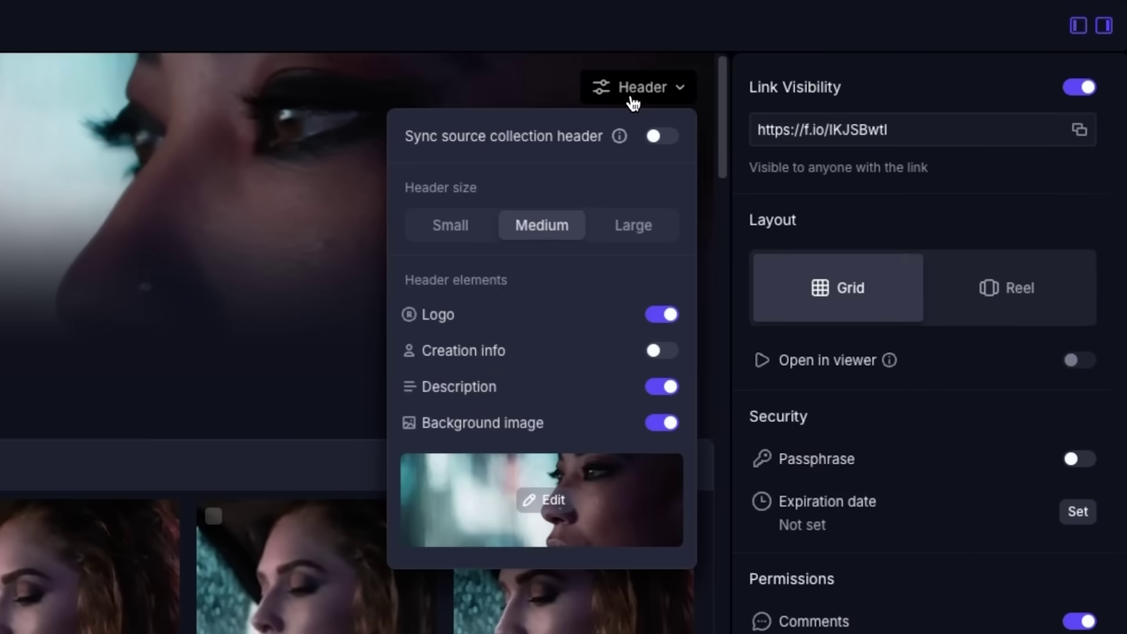